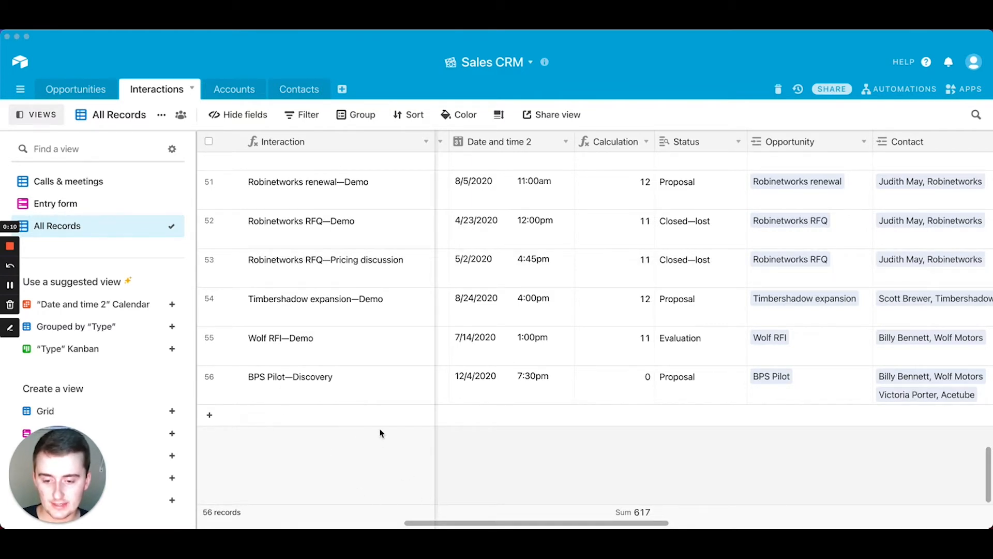
# Step: Start a new single select field after the last column of the Interactions table
pyautogui.moveTo(440, 523); pyautogui.dragTo(775, 495)
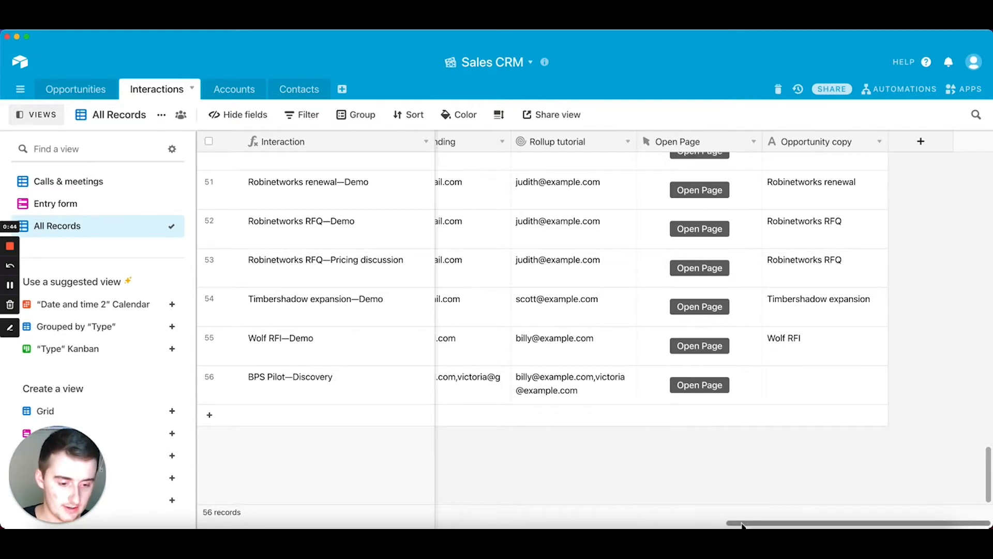
pyautogui.moveTo(743, 524); pyautogui.dragTo(750, 524)
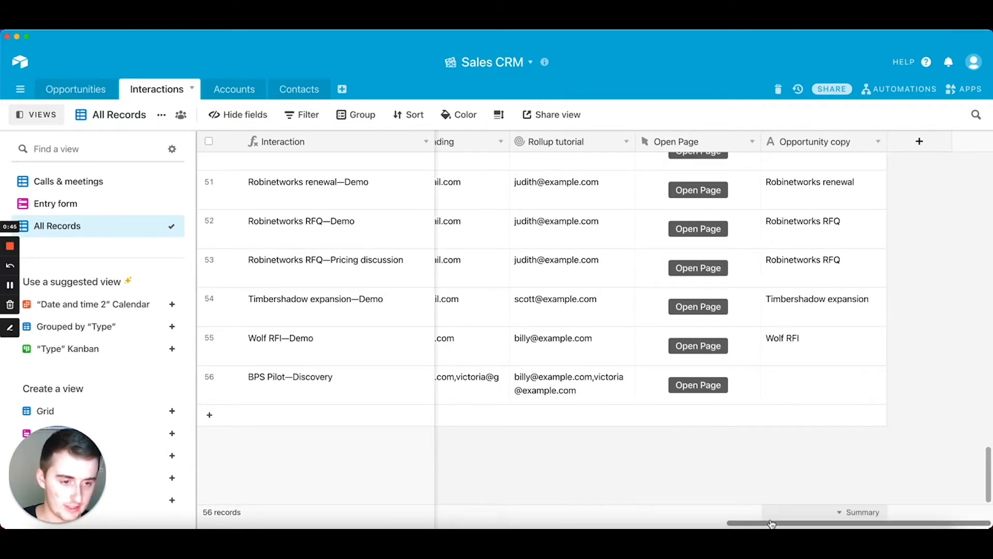
pyautogui.click(912, 149)
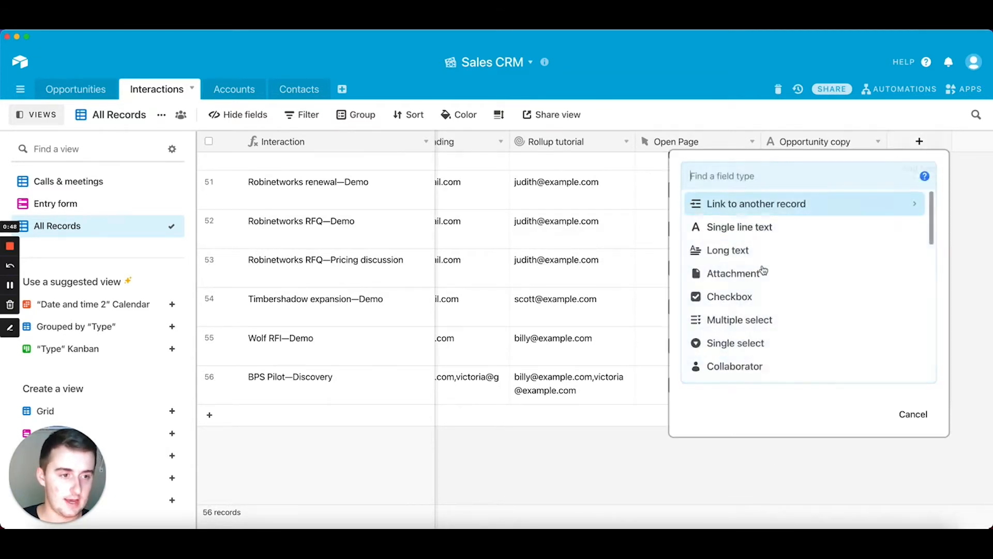
pyautogui.scroll(-7, 732, 293)
pyautogui.scroll(6, 735, 300)
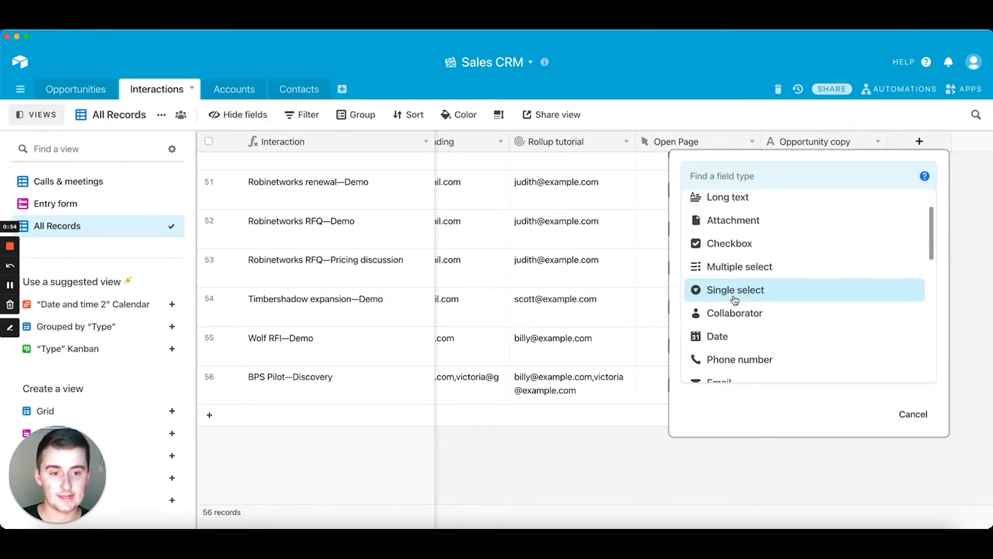
pyautogui.click(735, 299)
pyautogui.click(733, 289)
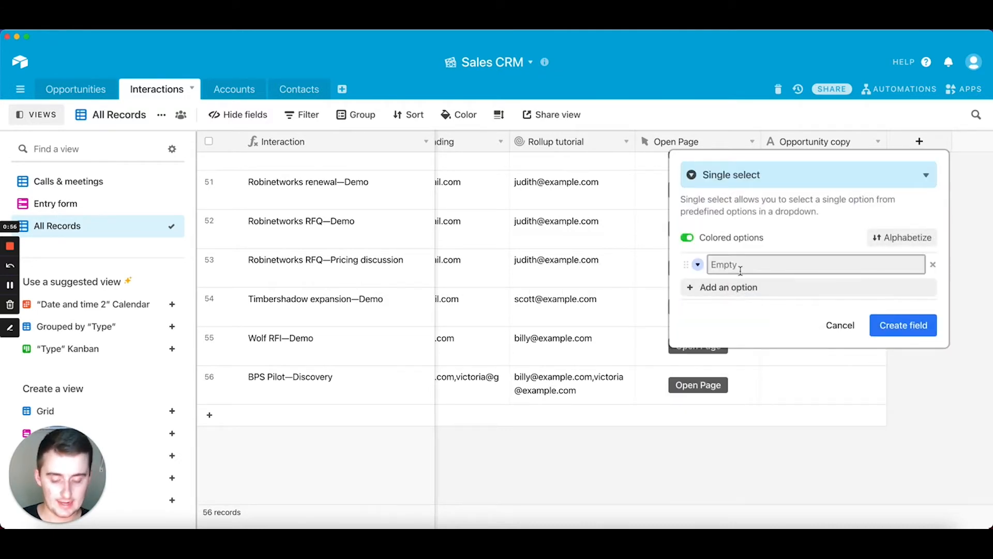
# Step: Give the single select field the options Stage1 and Stage2, create it and name it Stages
pyautogui.write('Stage1')
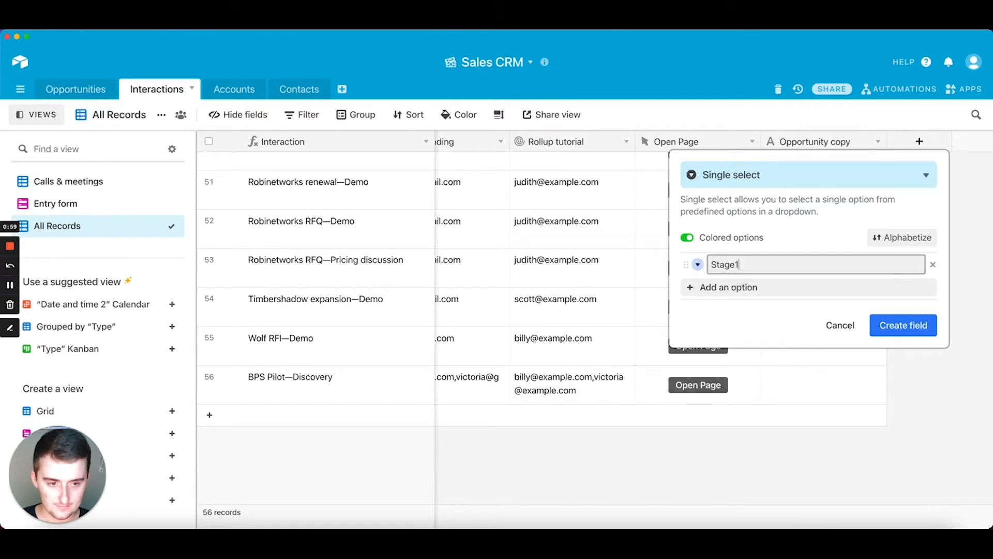
pyautogui.press('Return')
pyautogui.write('Stage2')
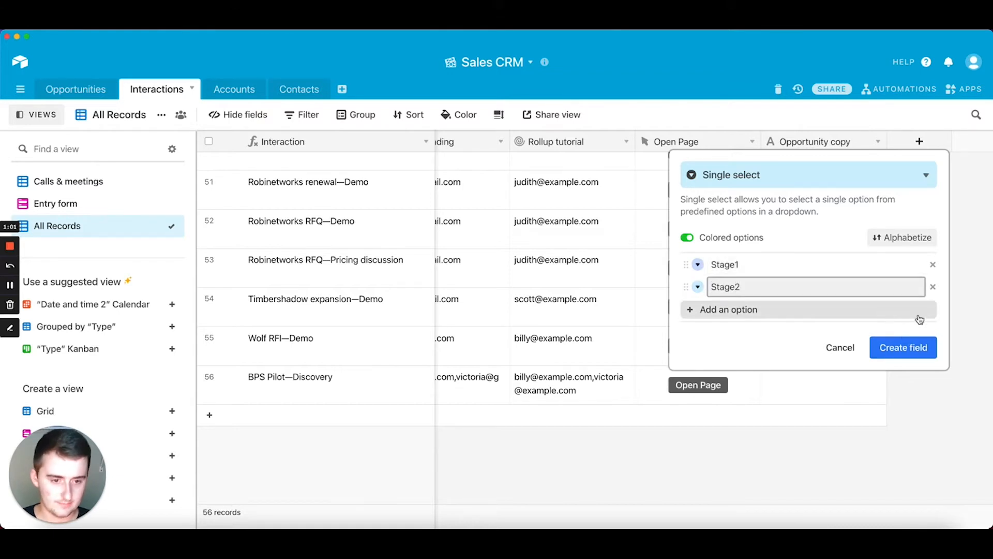
pyautogui.click(901, 345)
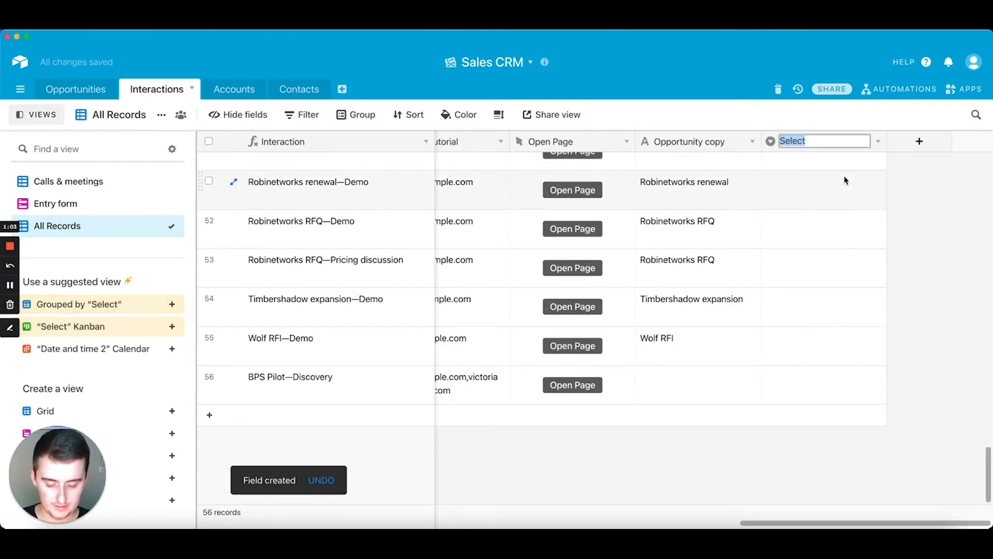
pyautogui.write('Stages')
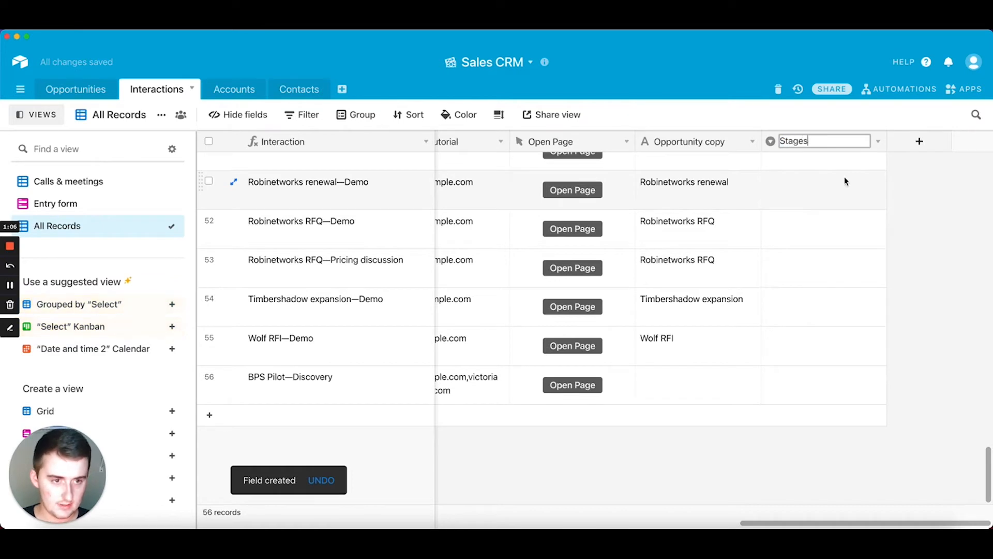
pyautogui.click(827, 471)
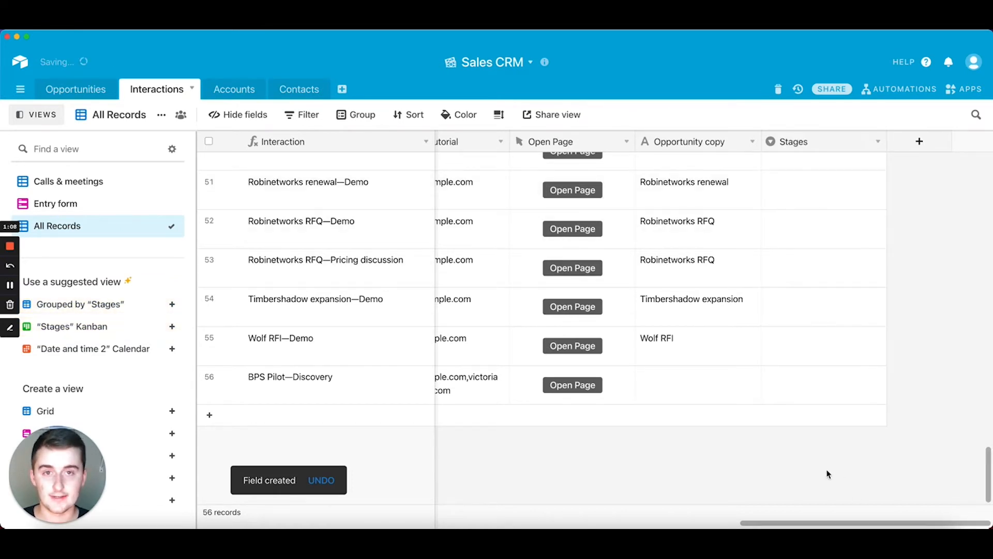
# Step: Create a new automation and try to name it Tutorial
pyautogui.click(899, 93)
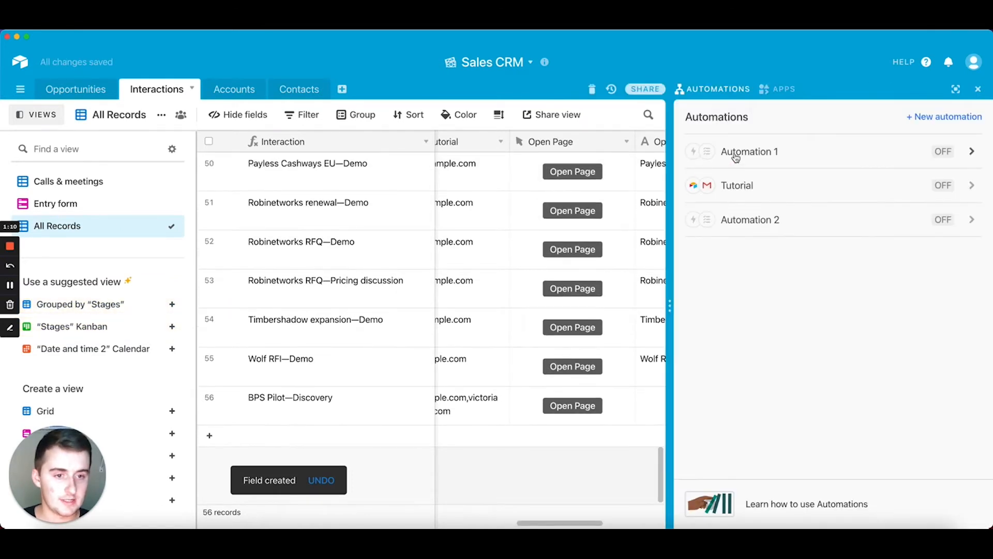
pyautogui.click(943, 116)
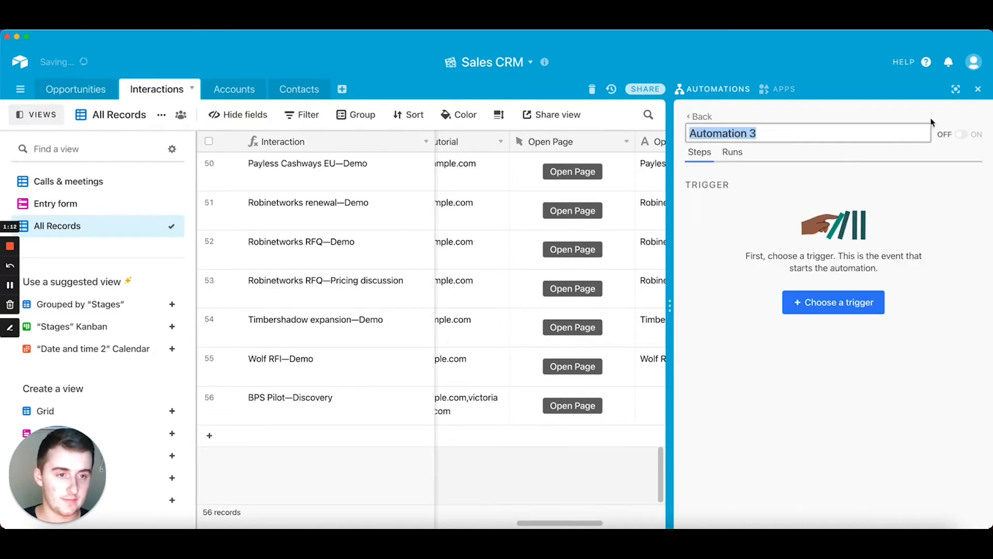
pyautogui.write('Tuturi')
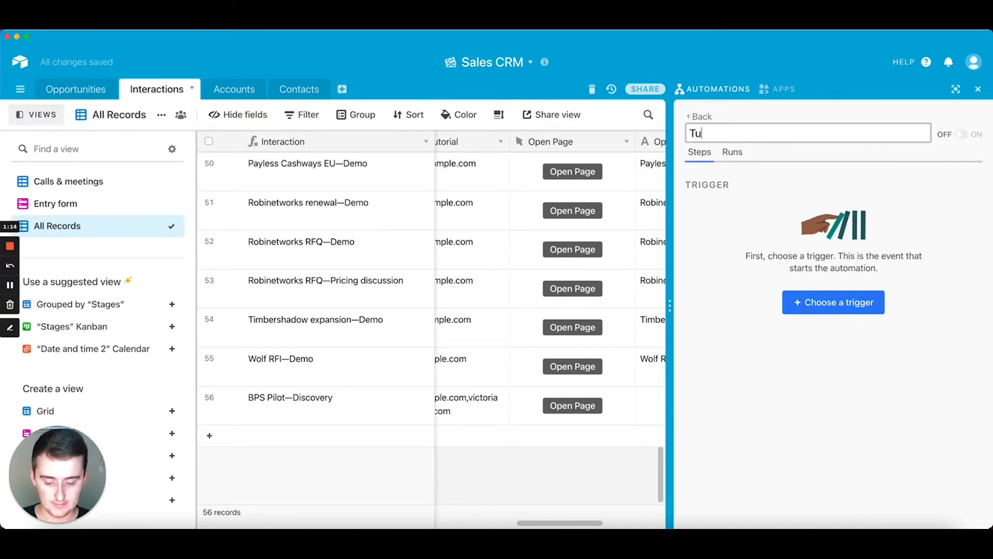
pyautogui.press('BackSpace')
pyautogui.write('ial')
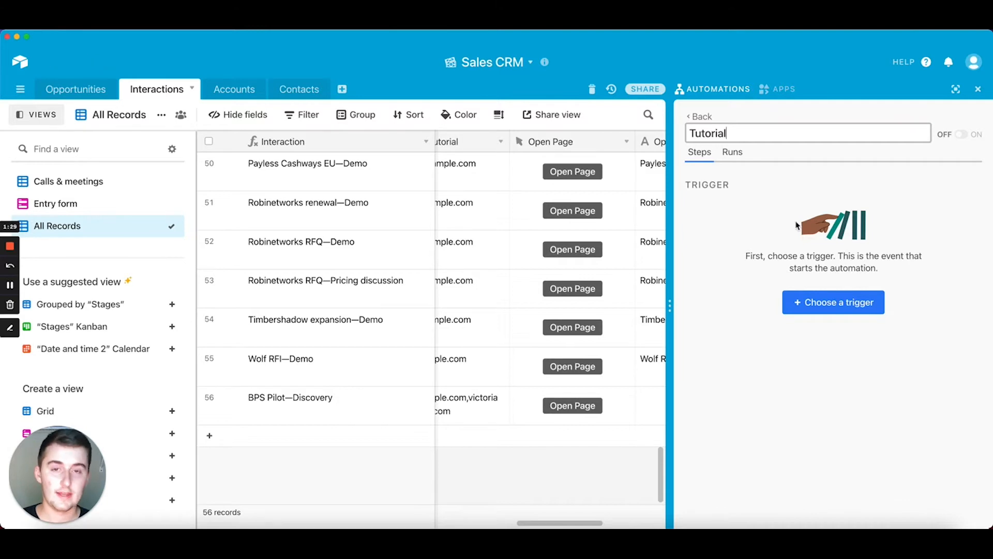
# Step: Set the automation to trigger when a record is created in the Interactions table, and test the trigger
pyautogui.click(808, 308)
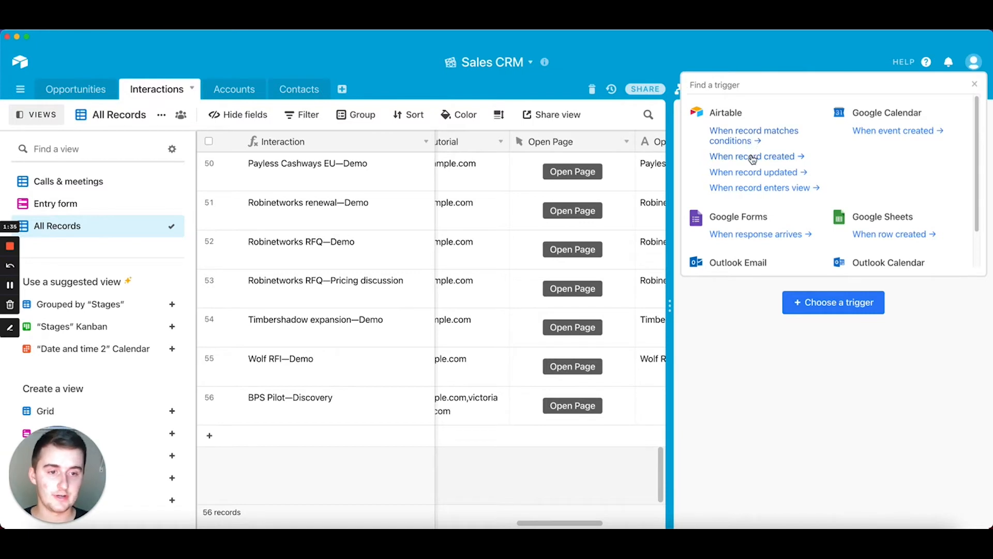
pyautogui.scroll(-2, 754, 201)
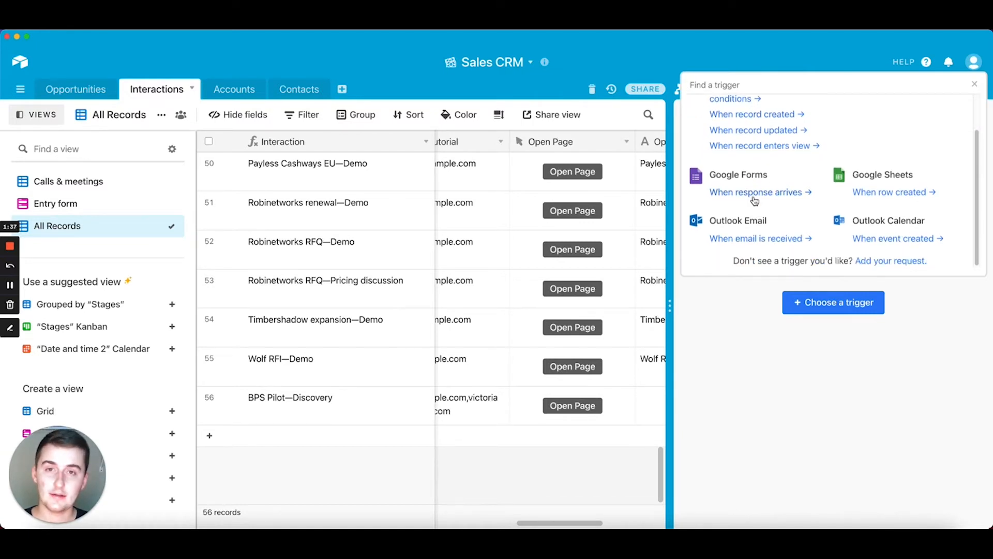
pyautogui.scroll(2, 754, 199)
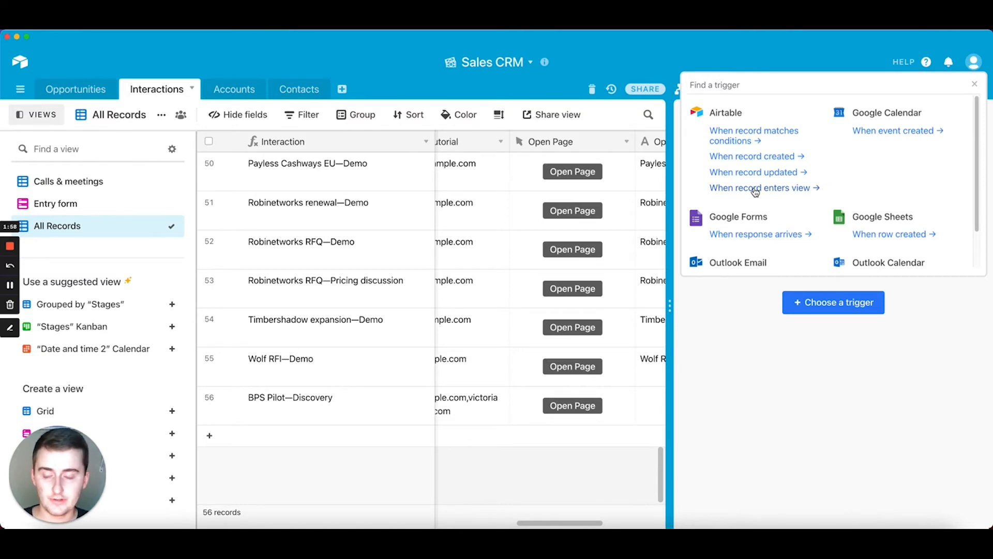
pyautogui.click(746, 157)
pyautogui.click(766, 284)
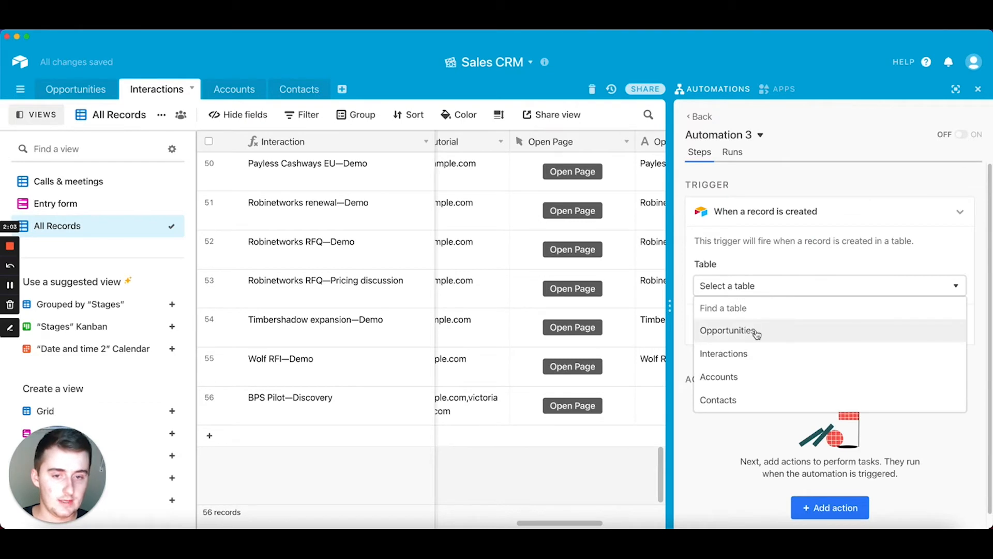
pyautogui.click(746, 357)
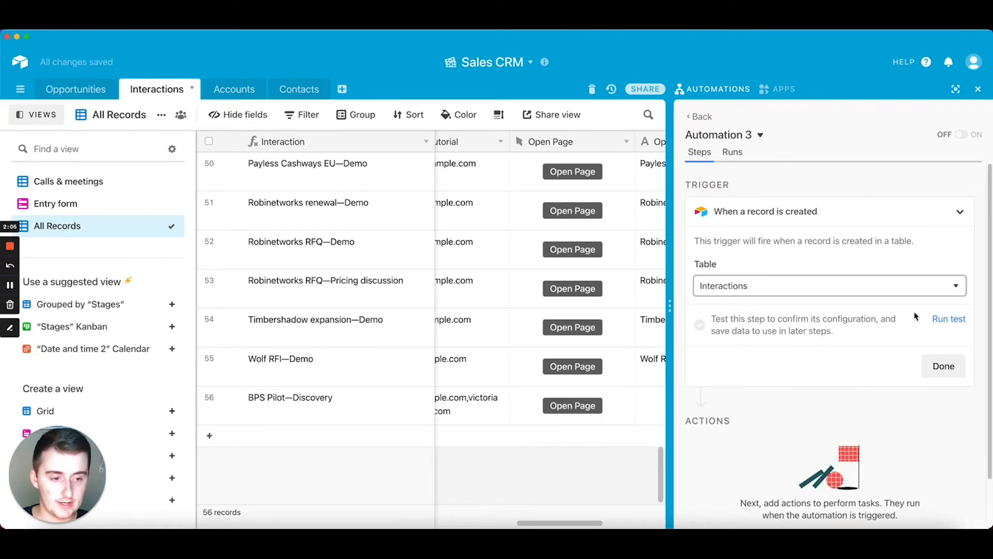
pyautogui.click(949, 320)
pyautogui.click(943, 353)
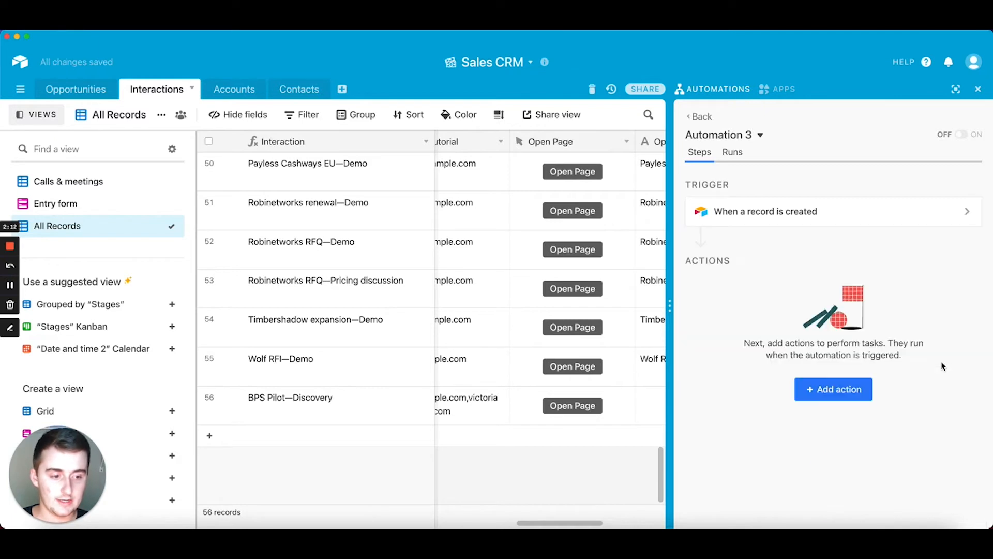
# Step: Add an Update record action to the automation and set its table to Interactions
pyautogui.click(819, 390)
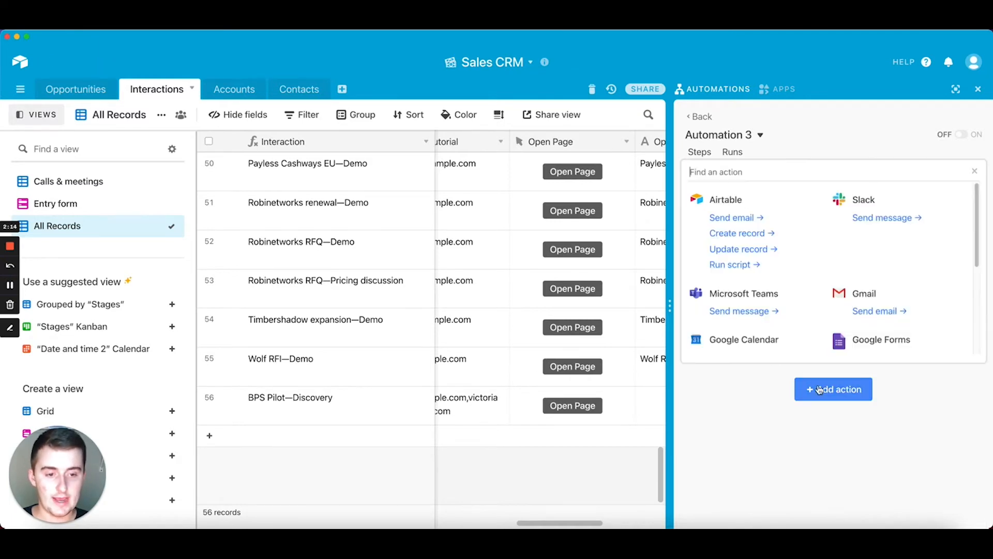
pyautogui.click(749, 251)
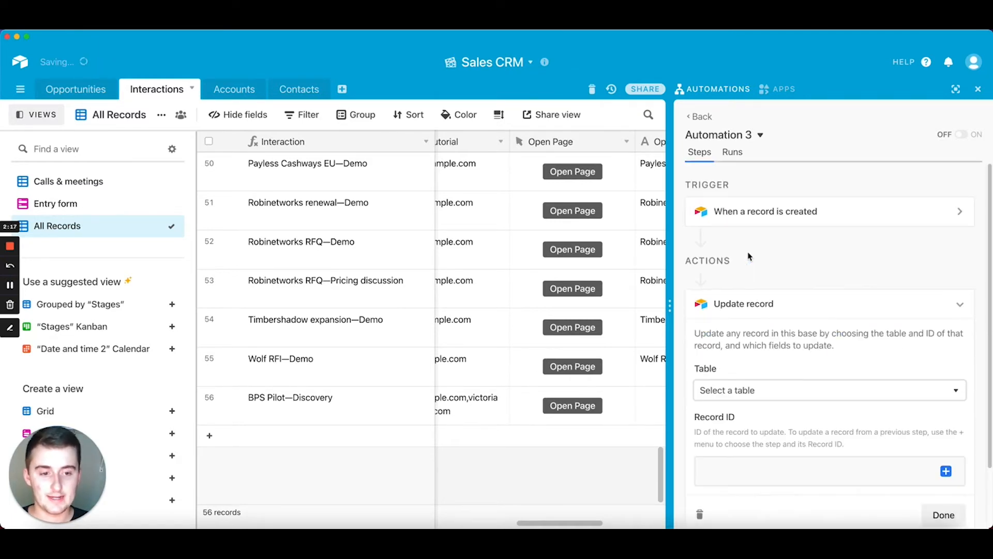
pyautogui.scroll(-2, 798, 315)
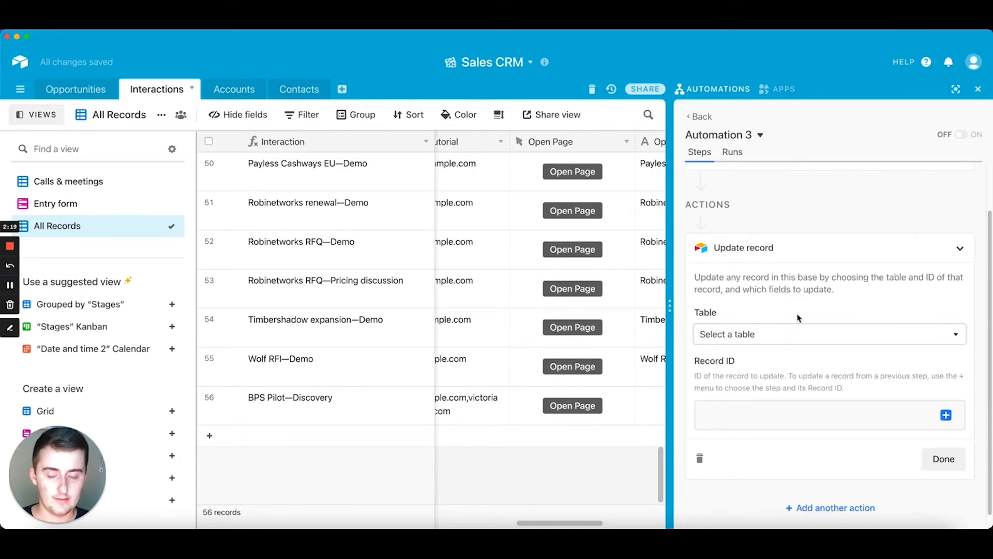
pyautogui.click(775, 337)
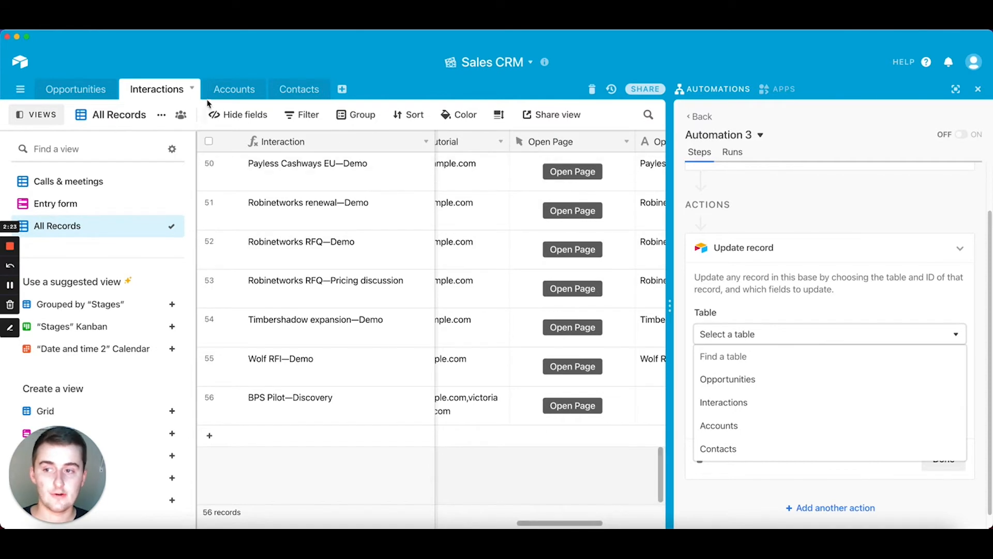
pyautogui.click(732, 403)
# Step: Set the action's Record ID to the Record ID of the record from the Step 1 trigger
pyautogui.scroll(-2, 765, 373)
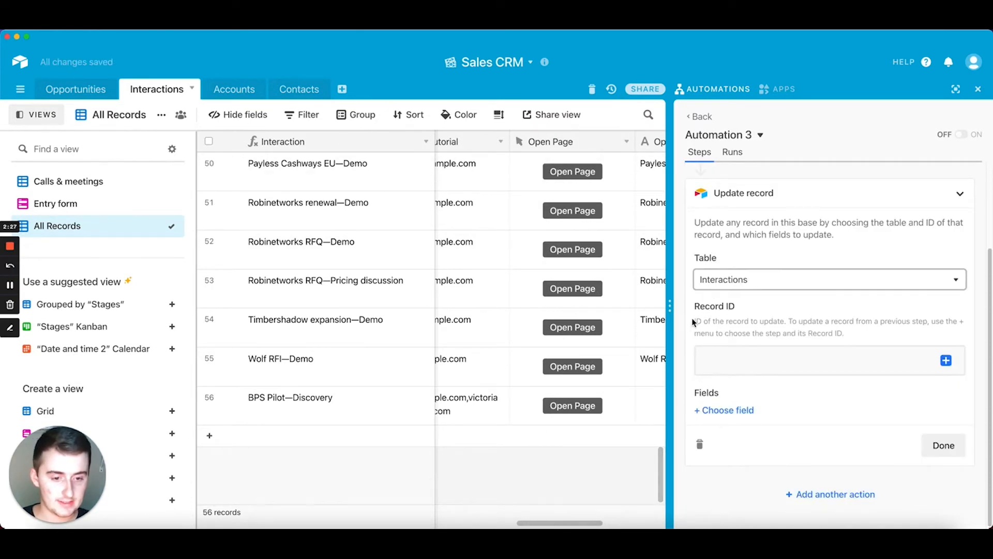
pyautogui.click(947, 361)
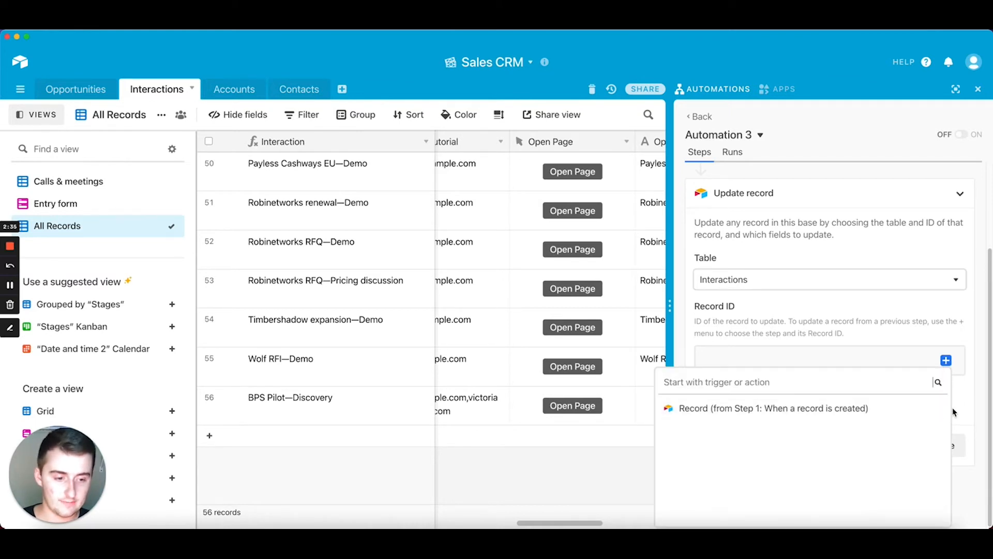
pyautogui.click(935, 412)
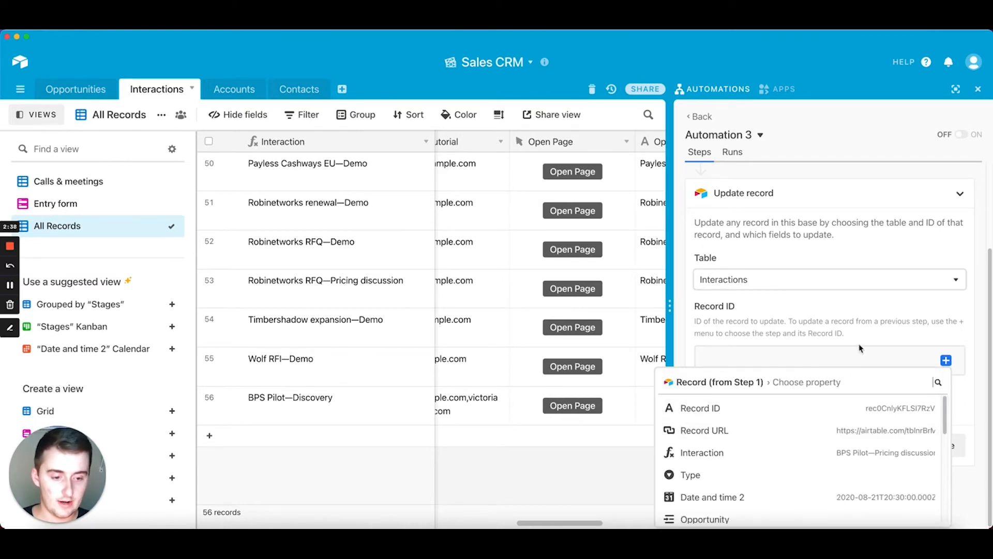
pyautogui.click(874, 409)
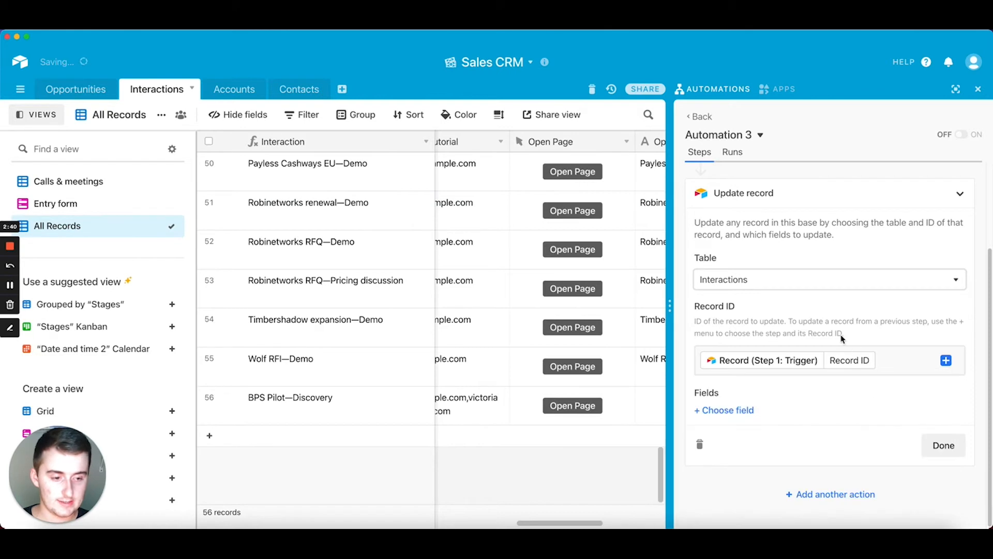
# Step: Add the Stages field to the update action and set its value to Stage1
pyautogui.click(752, 416)
pyautogui.scroll(-5, 745, 362)
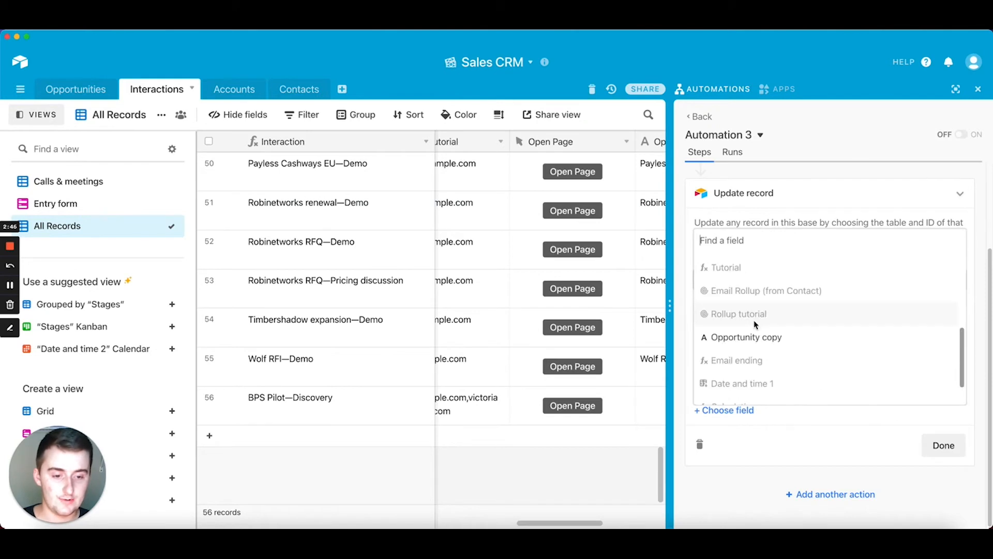
pyautogui.click(737, 395)
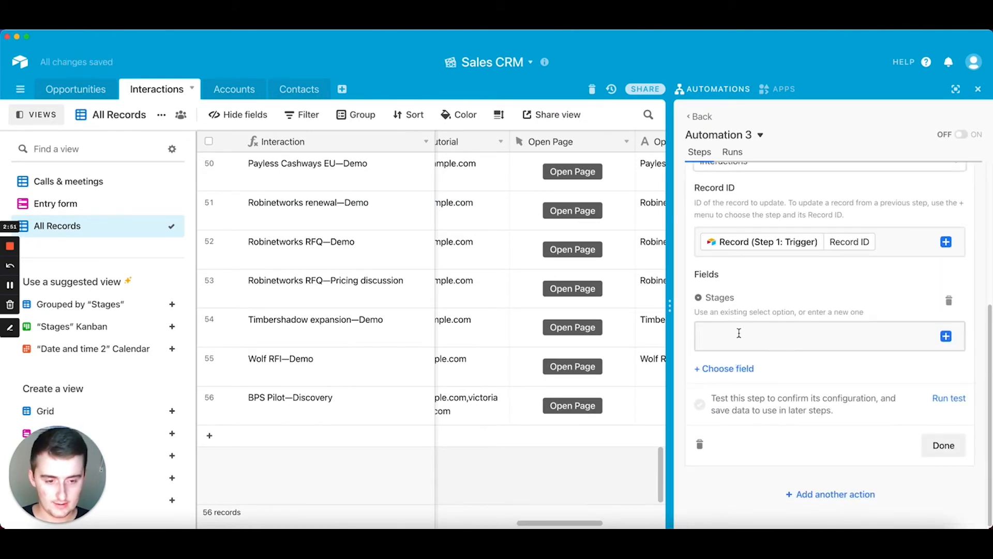
pyautogui.write('Stage')
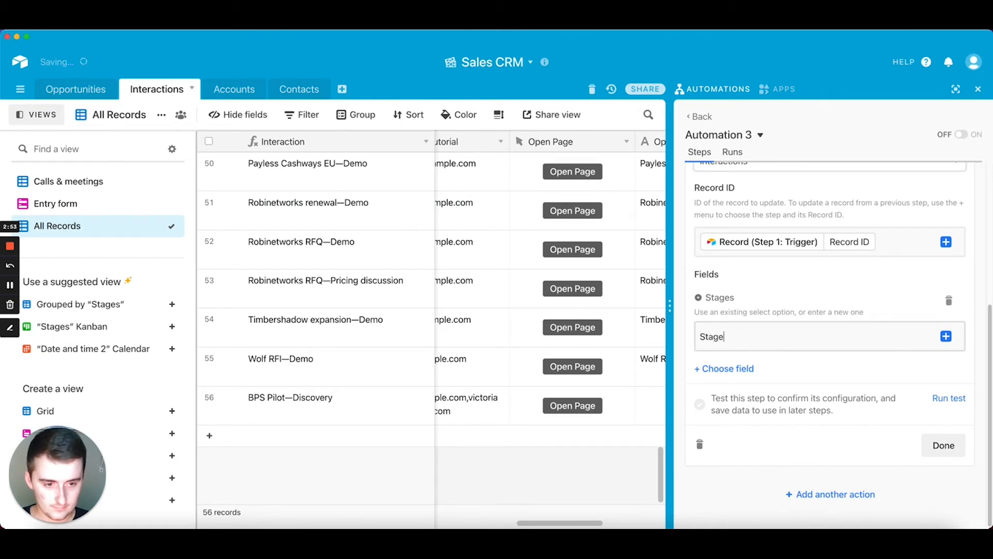
pyautogui.write('1')
pyautogui.click(947, 336)
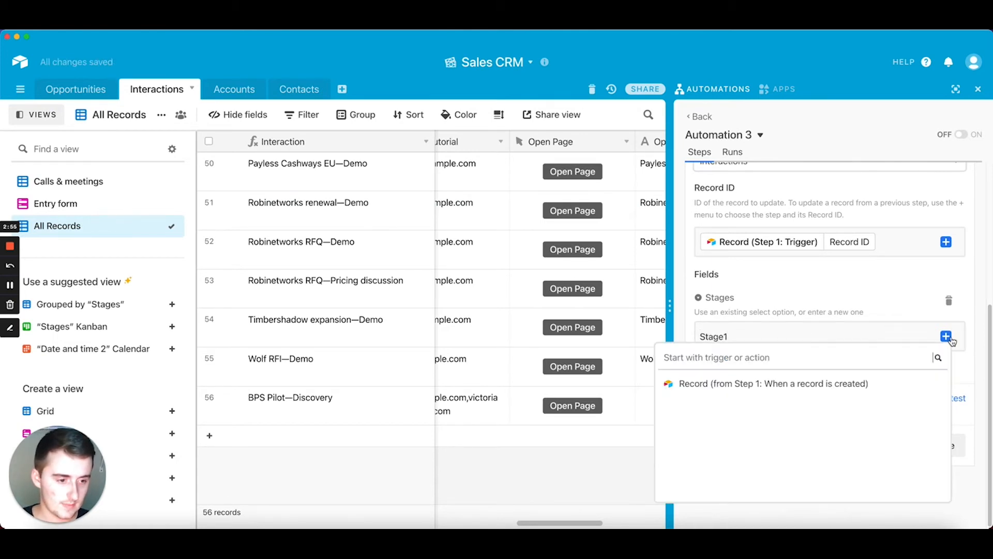
pyautogui.click(923, 313)
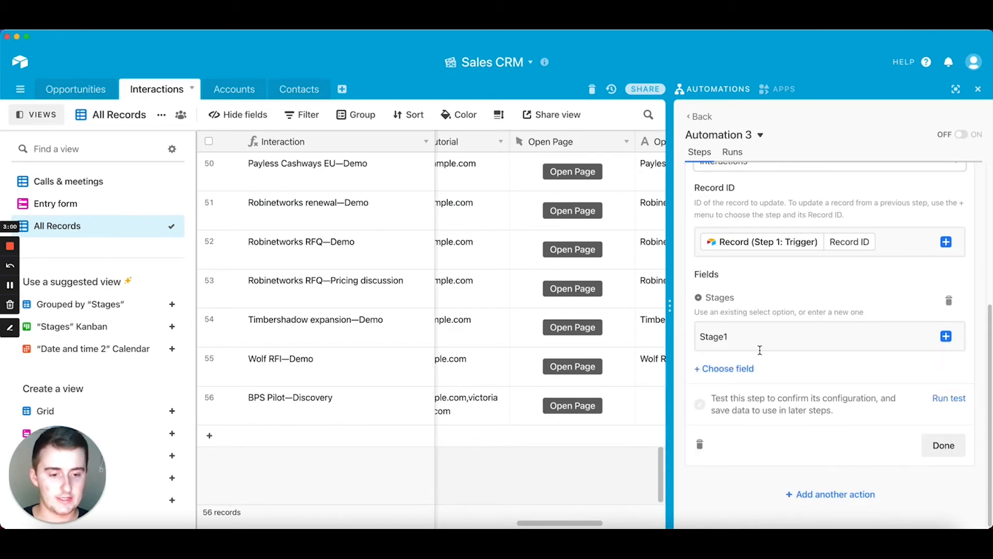
# Step: Add the Opportunity copy field to the Update record action and set its value to Sample Text
pyautogui.click(747, 371)
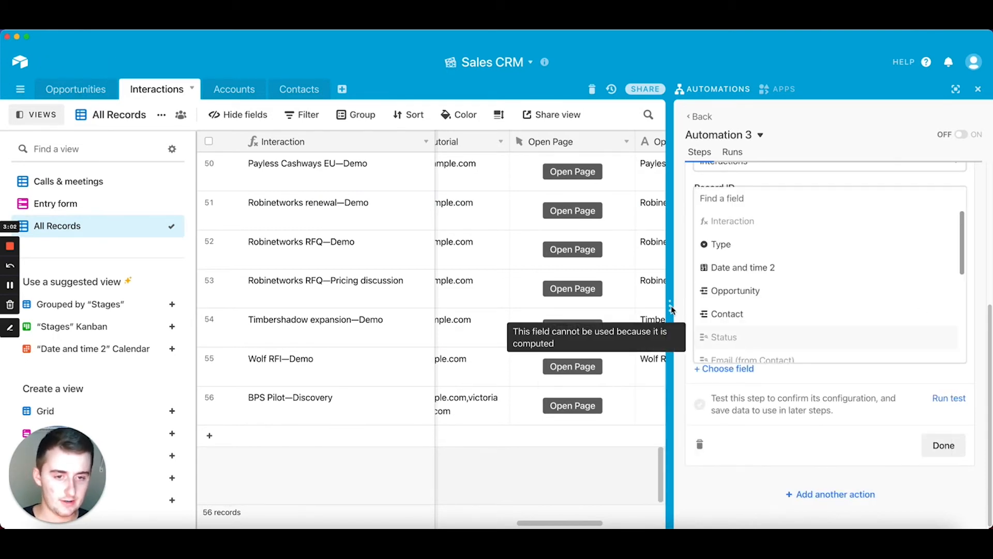
pyautogui.hscroll(5, 594, 515)
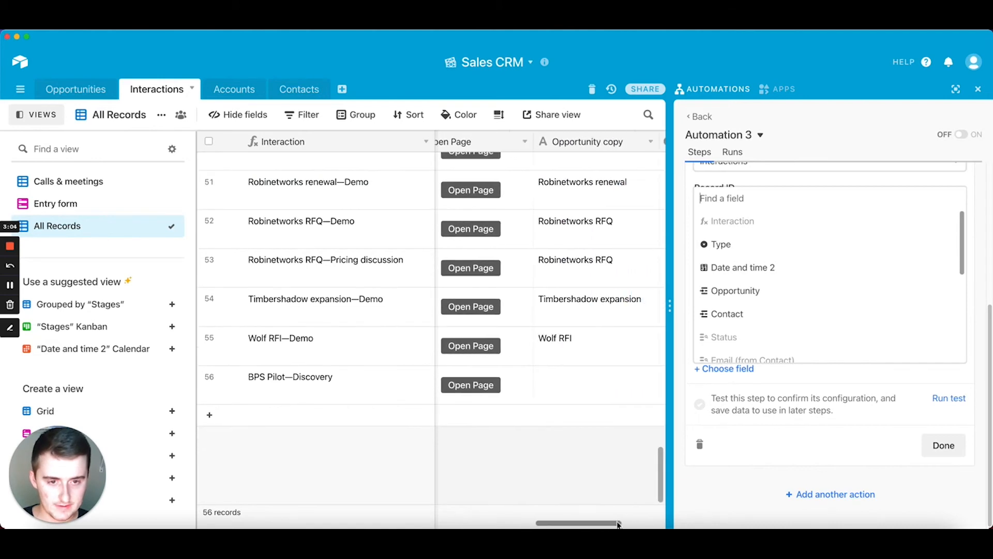
pyautogui.hscroll(-3, 652, 524)
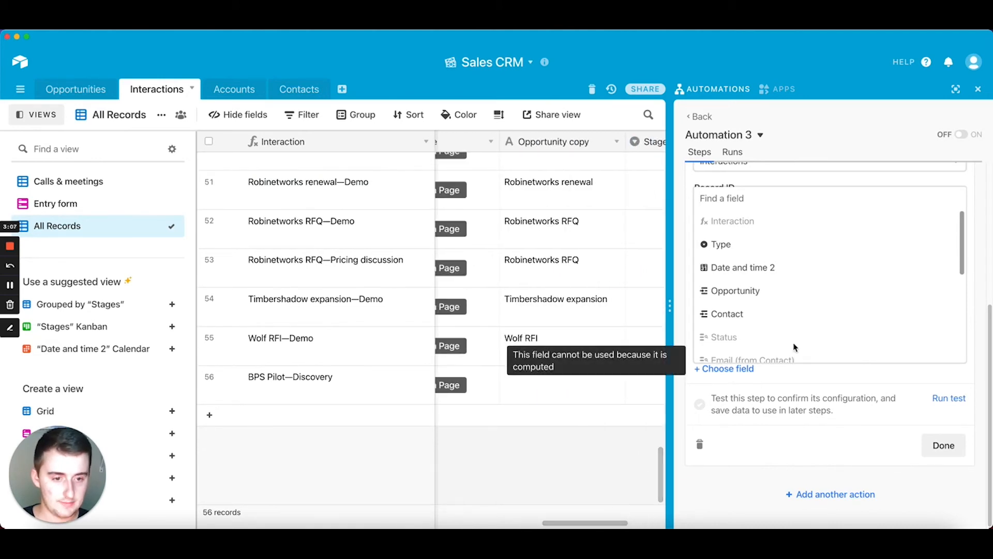
pyautogui.scroll(-5, 798, 318)
pyautogui.click(774, 282)
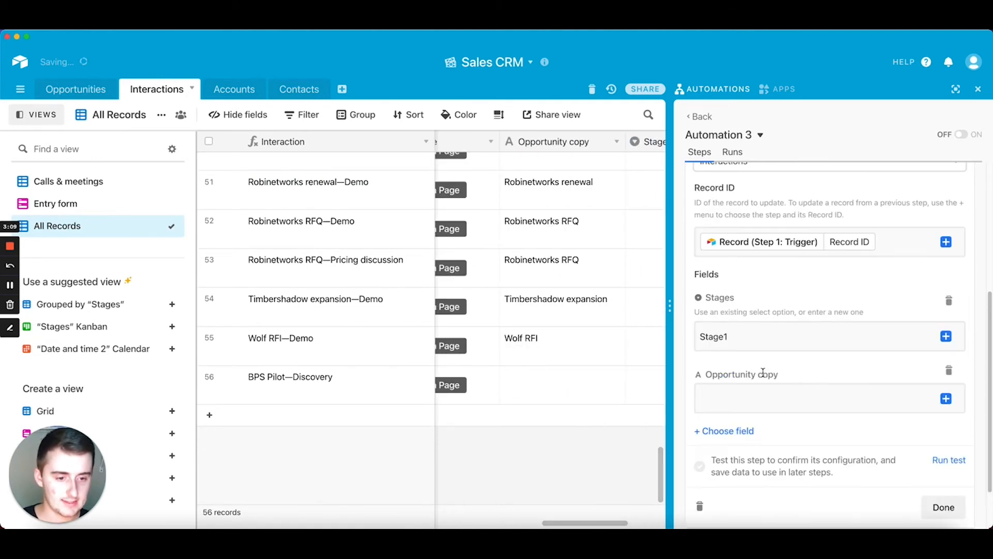
pyautogui.click(759, 389)
pyautogui.write('Samp')
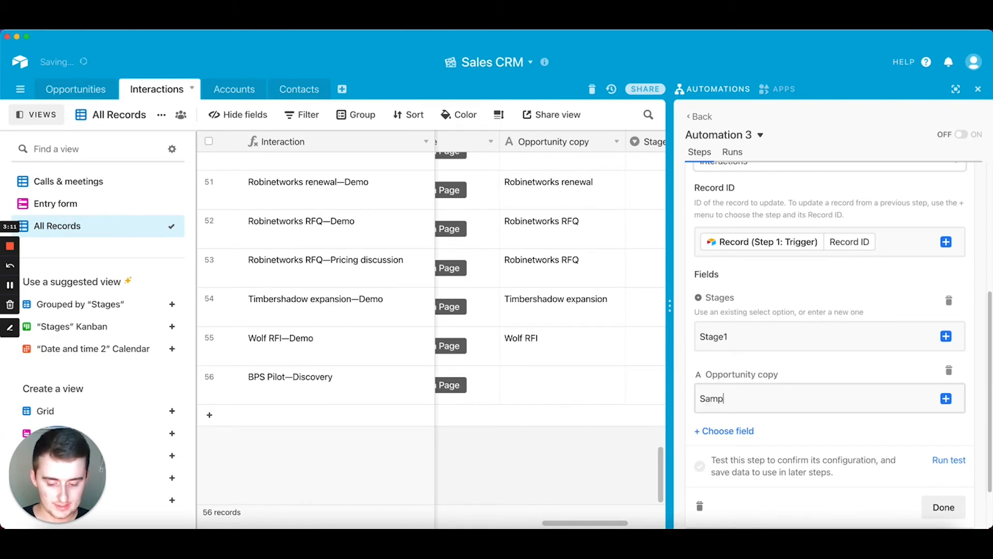
pyautogui.write('le Text')
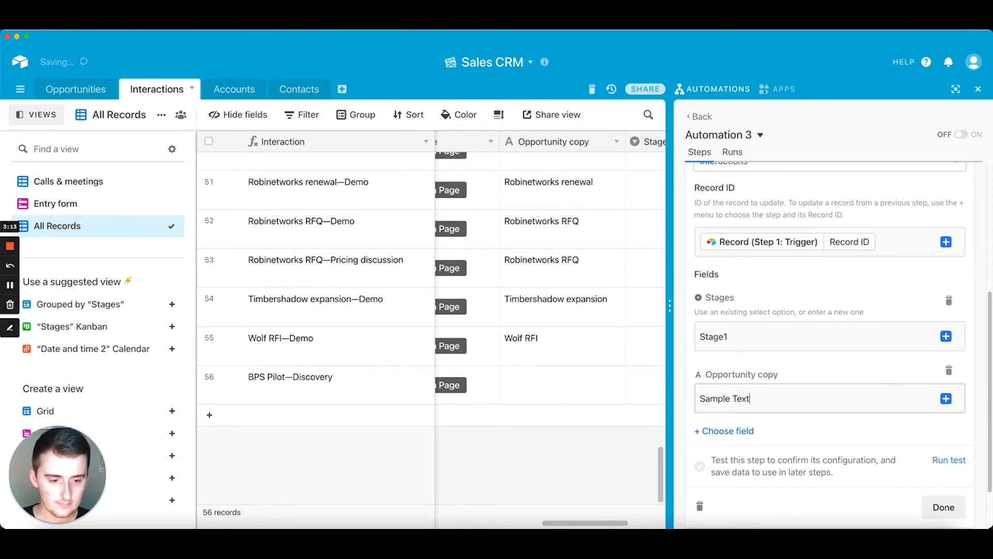
# Step: Test the Update record action, finish its configuration, and turn Automation 3 on
pyautogui.click(950, 461)
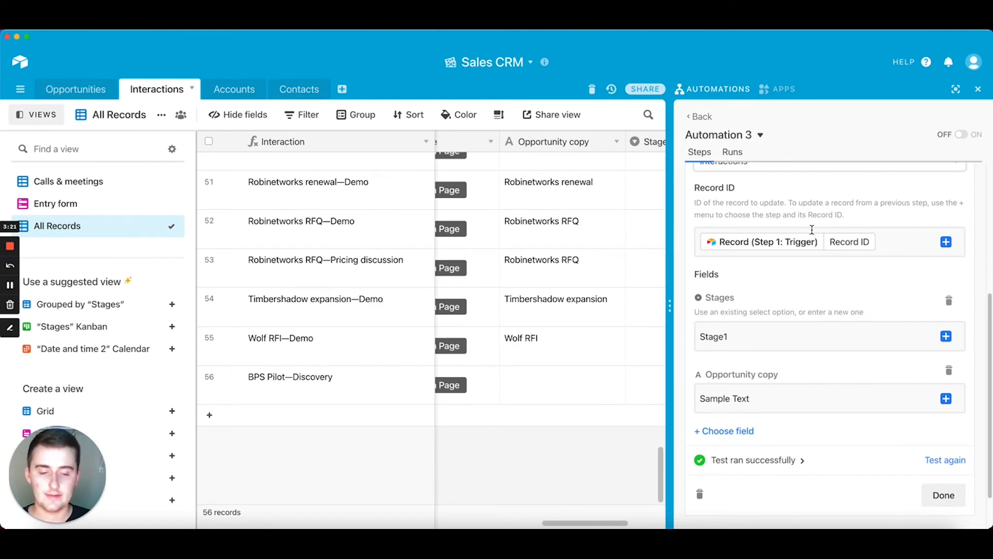
pyautogui.click(943, 494)
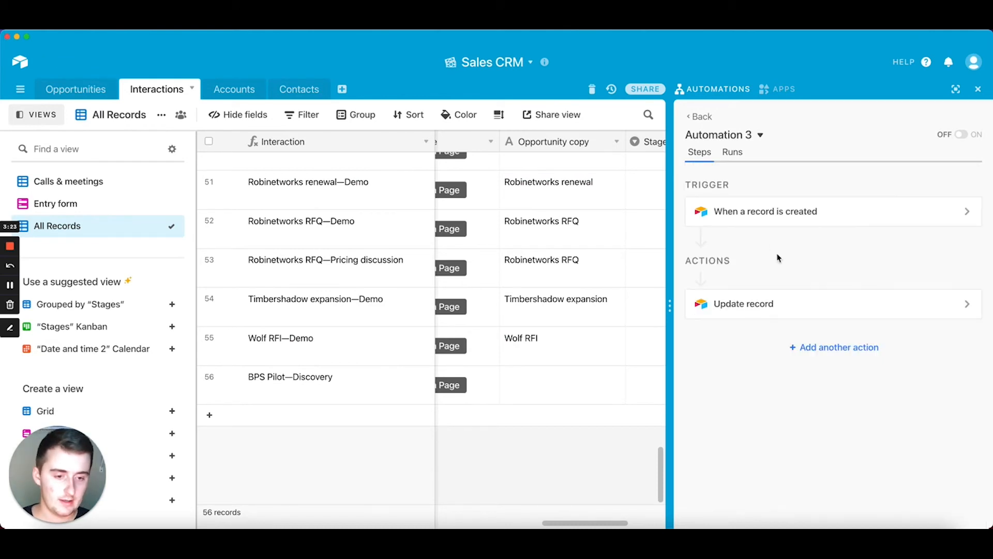
pyautogui.click(961, 136)
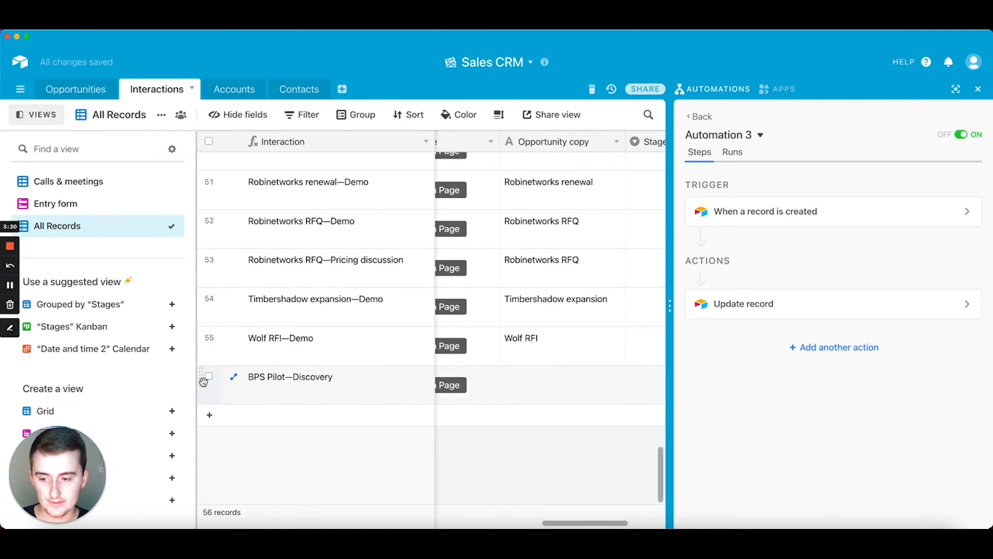
# Step: Duplicate the last BPS Pilot—Discovery record and check the Stages and Opportunity copy fields of the new record
pyautogui.rightClick(232, 382)
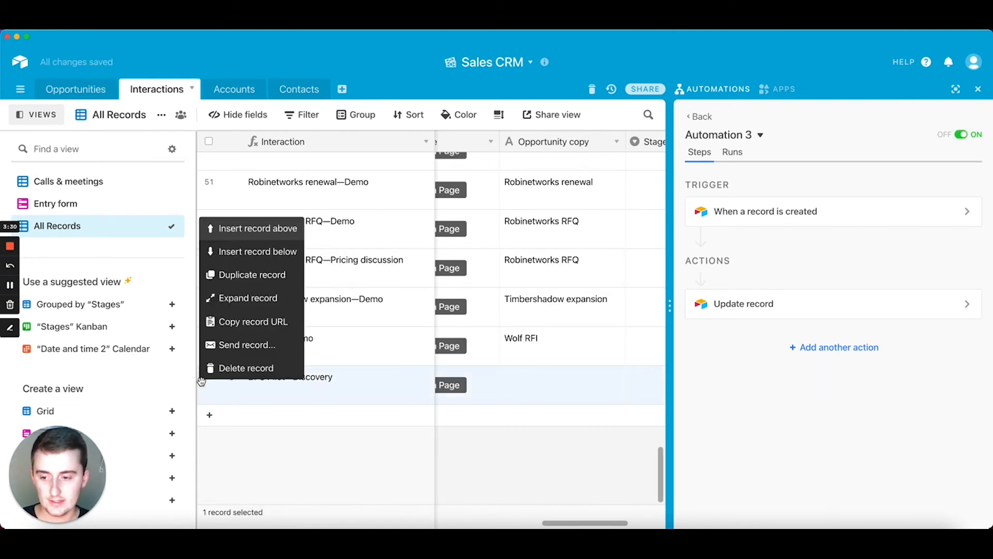
pyautogui.click(235, 280)
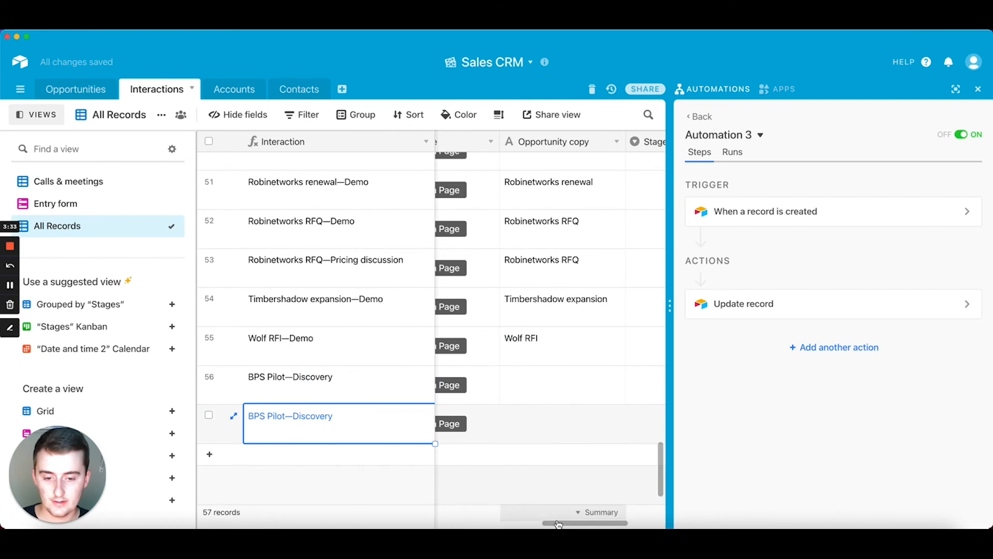
pyautogui.moveTo(561, 525); pyautogui.dragTo(582, 525)
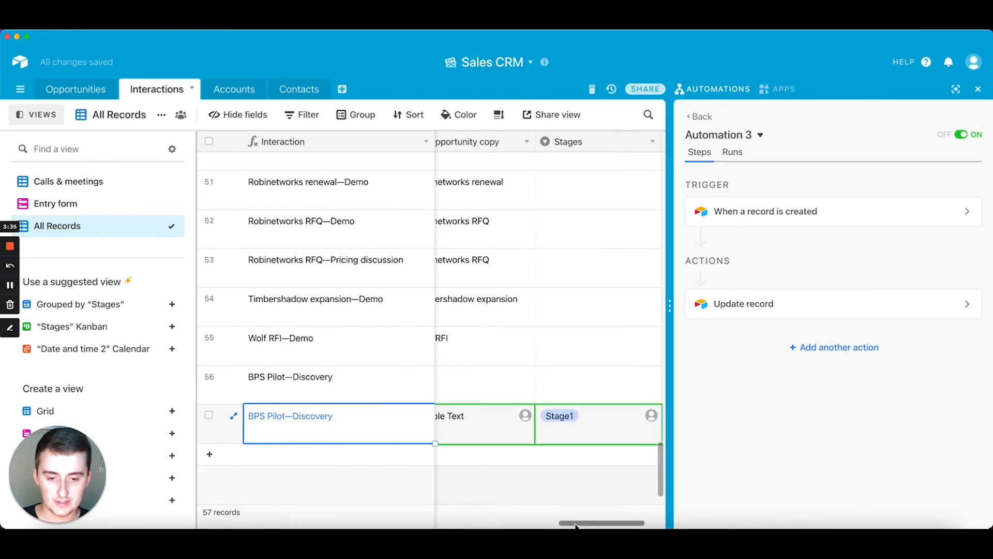
pyautogui.click(565, 421)
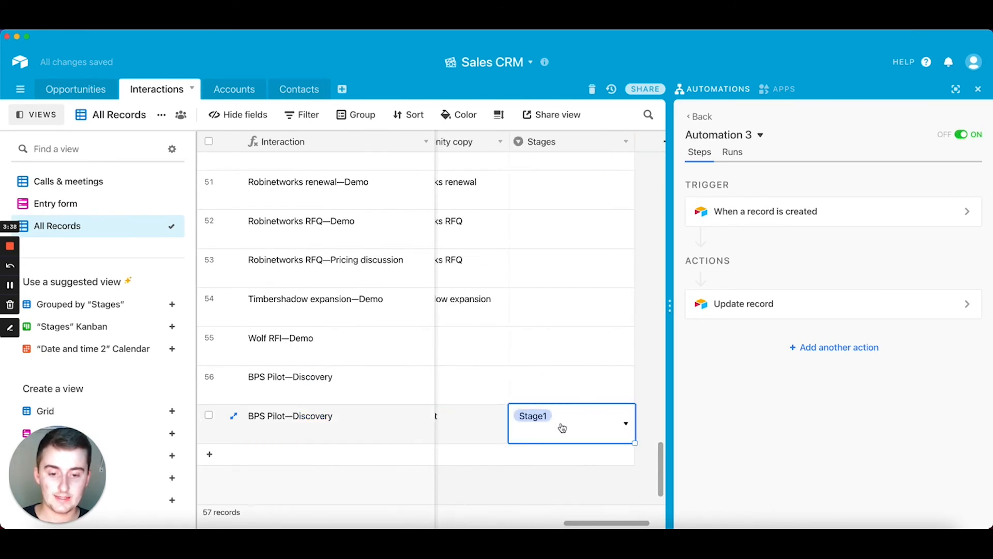
pyautogui.click(561, 424)
pyautogui.click(470, 486)
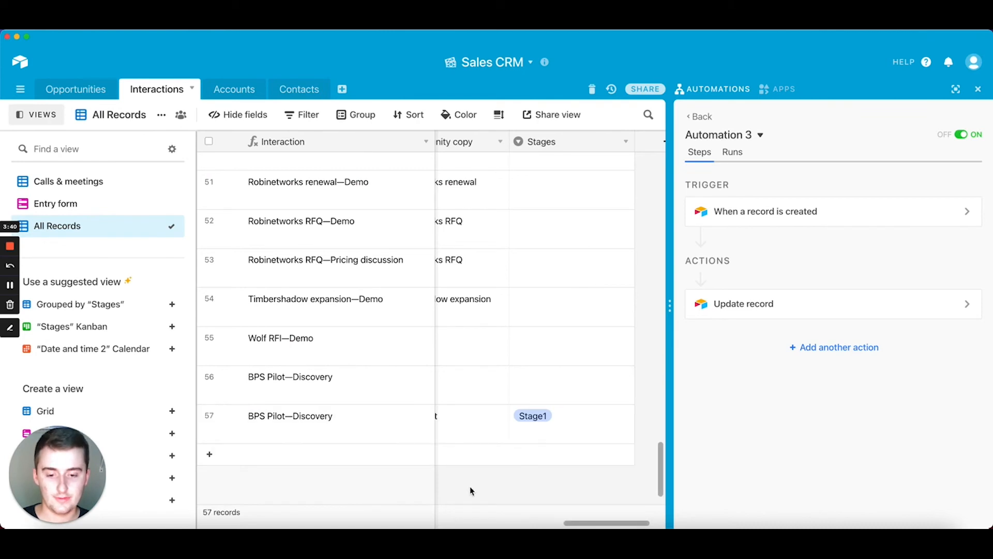
pyautogui.moveTo(569, 525); pyautogui.dragTo(546, 525)
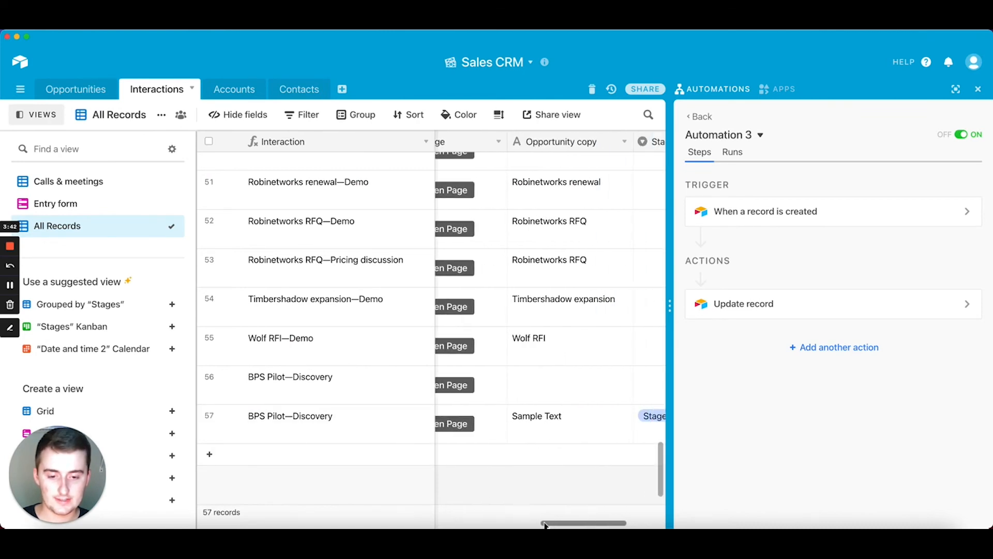